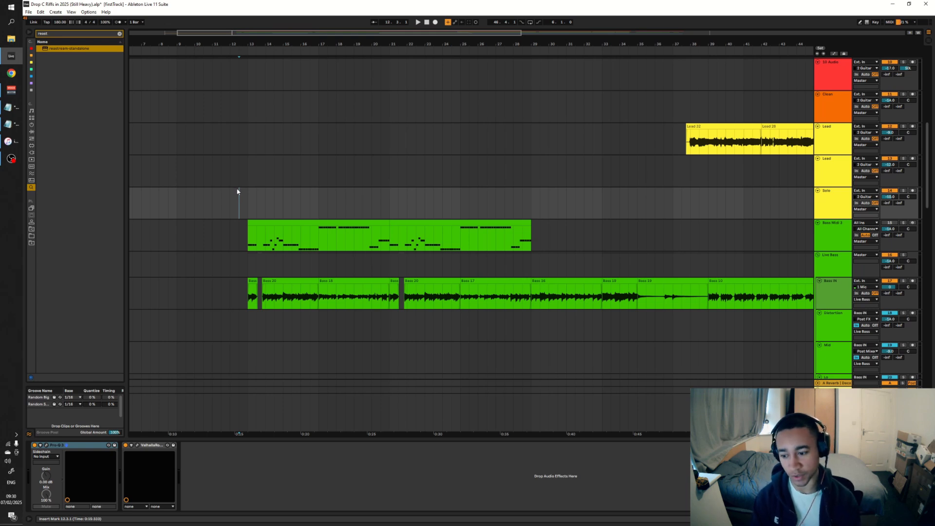
Play the arrangement from bar 13 to hear the bass part in the mix
left_click(246, 162)
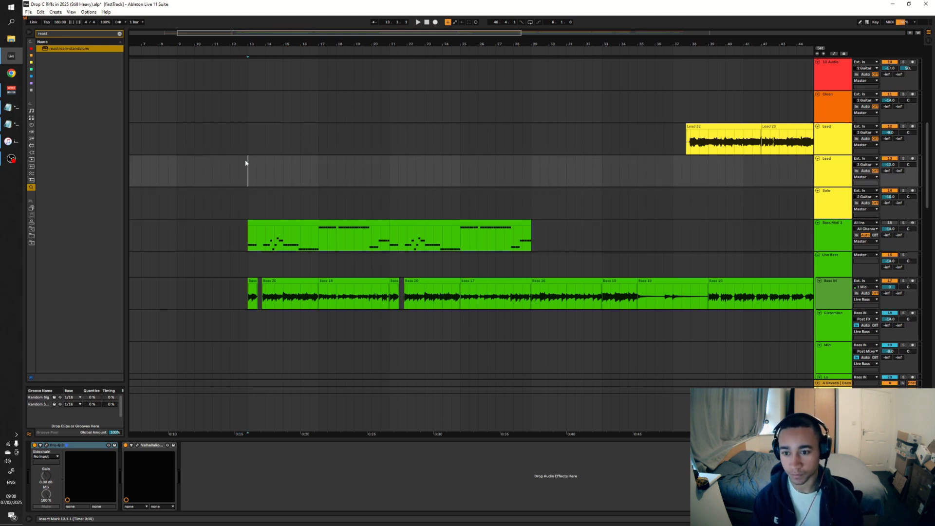
key("space")
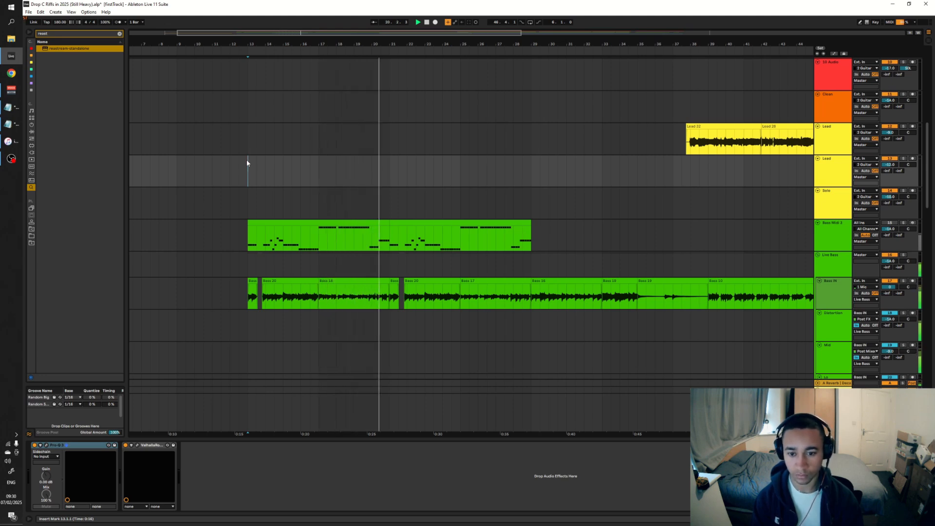
key("space")
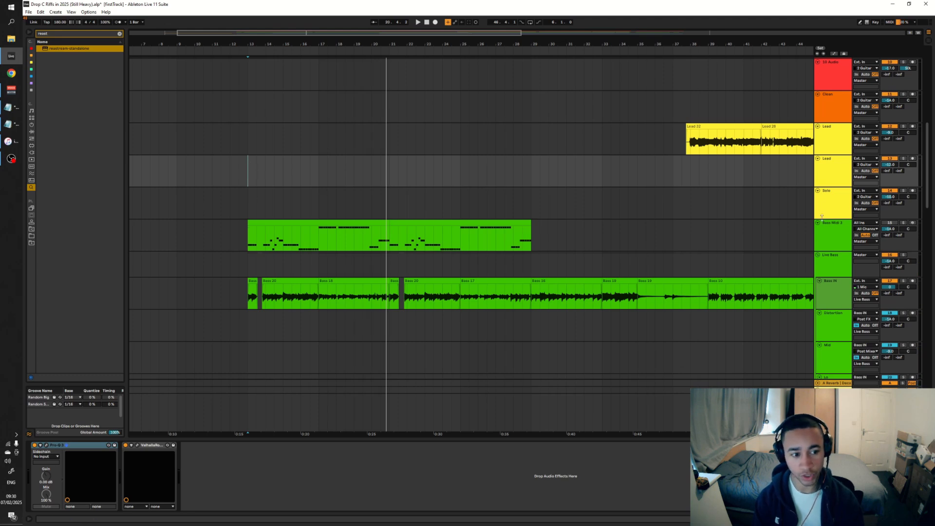
Highlight the Bass Midi 2 clips and the Bass IN recordings, and display the Bass Midi 2 track's devices
left_click_drag(213, 238, 612, 245)
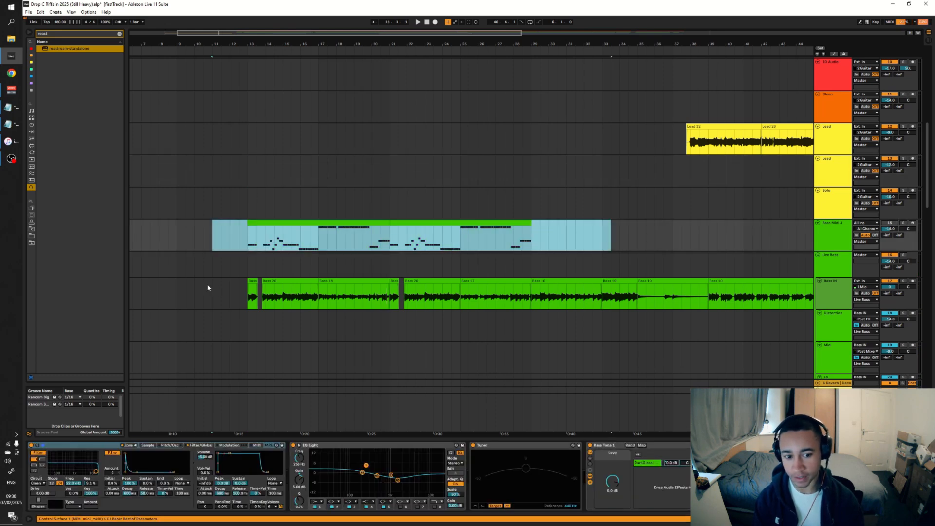
left_click_drag(205, 292, 656, 292)
left_click(211, 171)
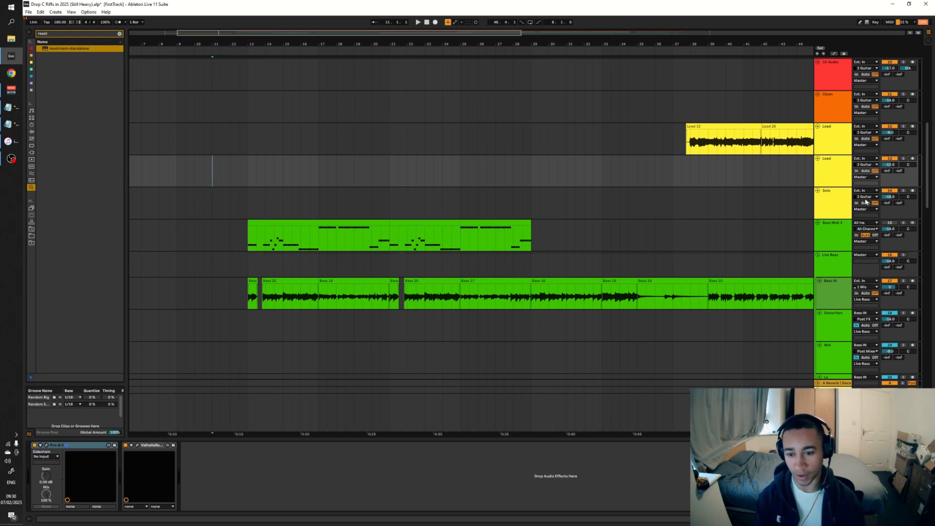
left_click(832, 236)
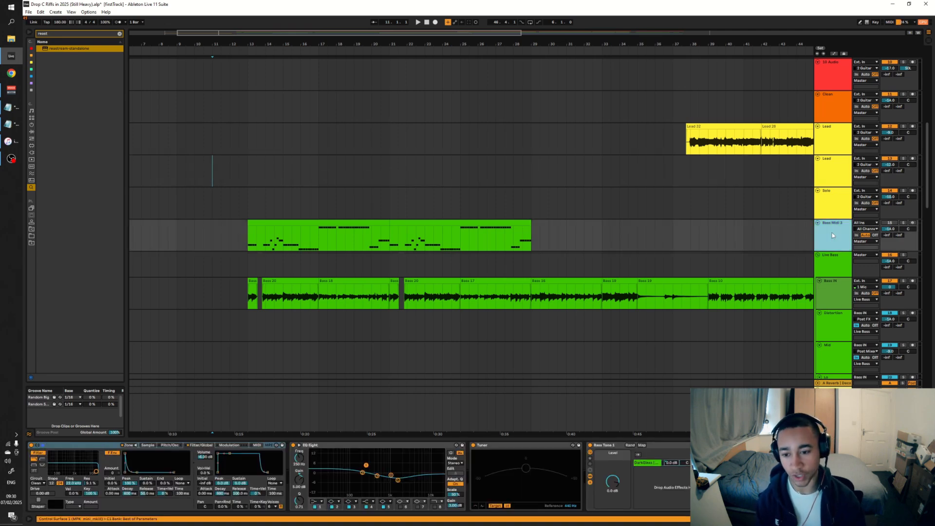
Solo the Live Bass group and play it from 12.3.1
left_click(240, 201)
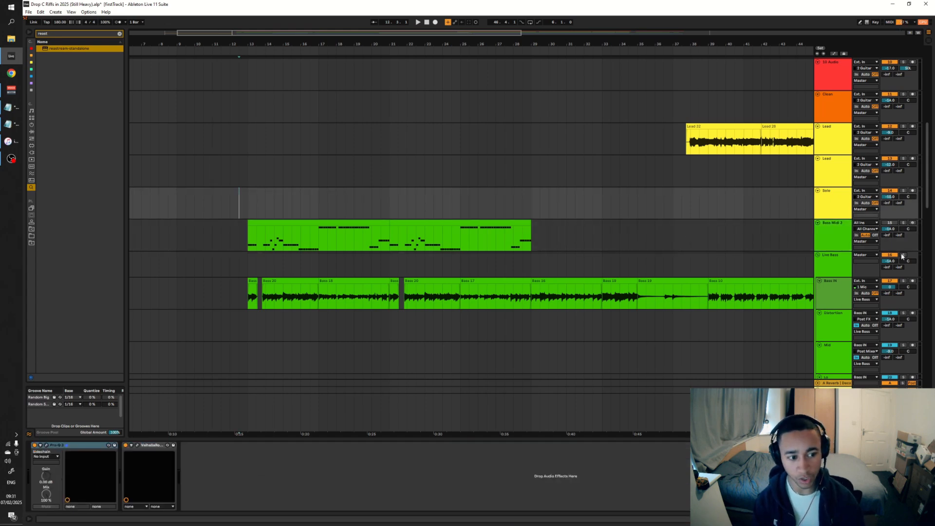
left_click(903, 255)
key("space")
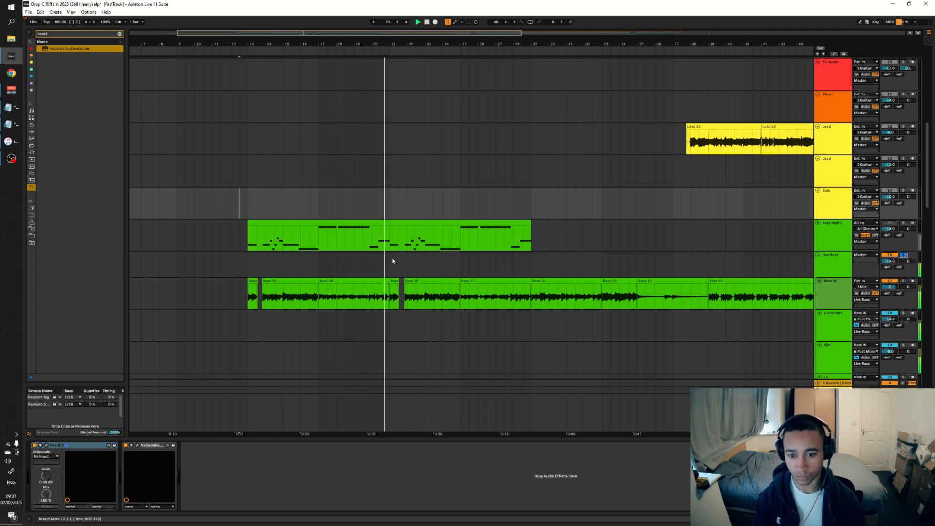
key("space")
Solo the Bass Midi 2 track and play the programmed bass from 12.3.1
left_click(902, 225)
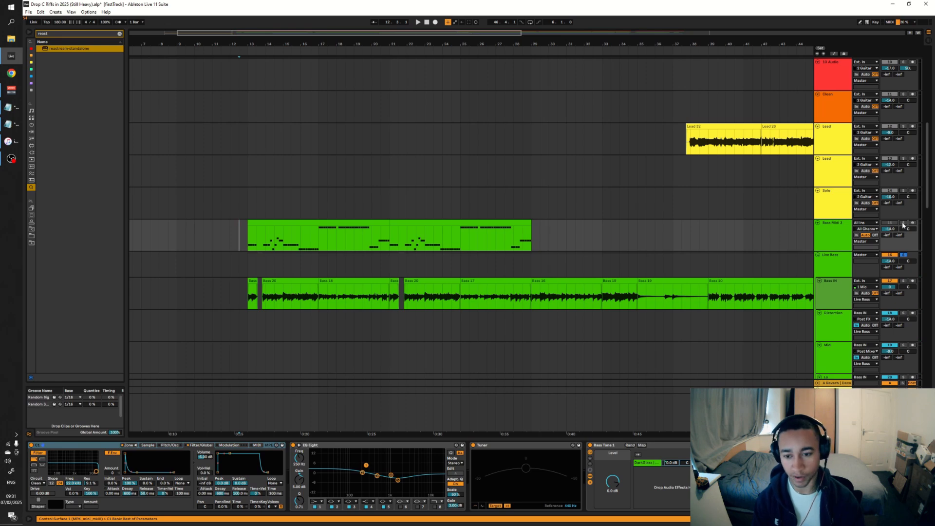
left_click(904, 223)
key("space")
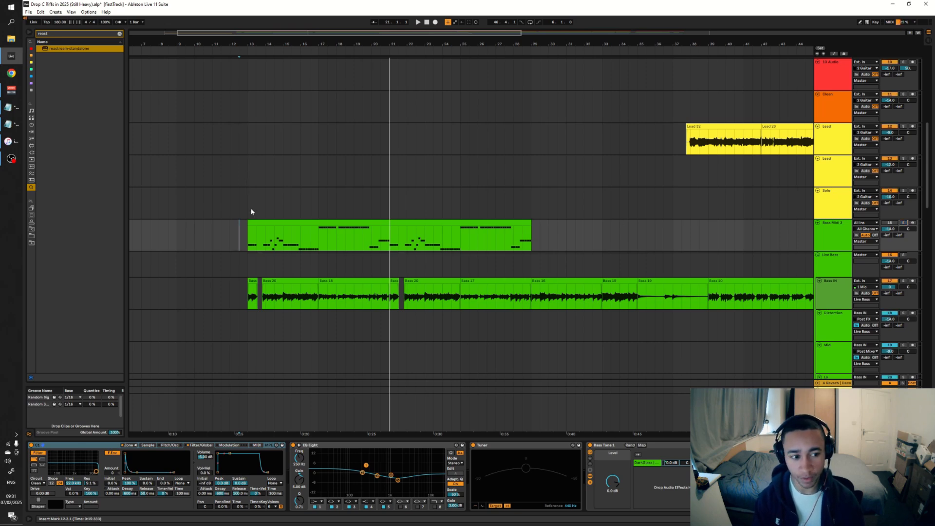
Compare the live bass and the MIDI bass in the full mix by playing each from bar 12
left_click(238, 272)
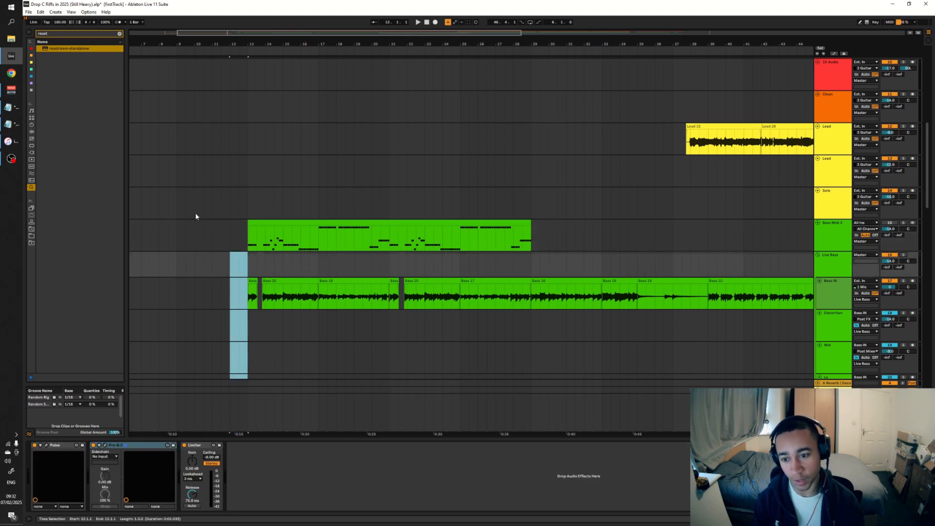
key("space")
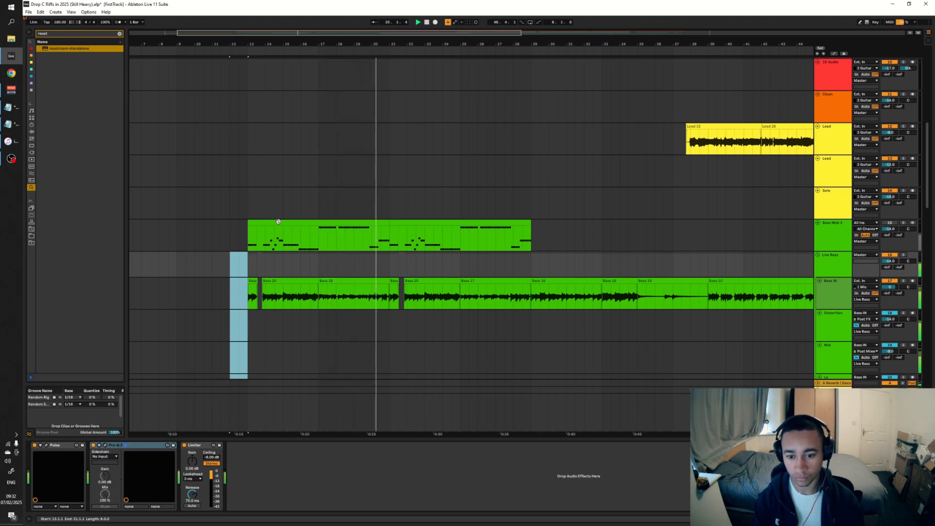
key("space")
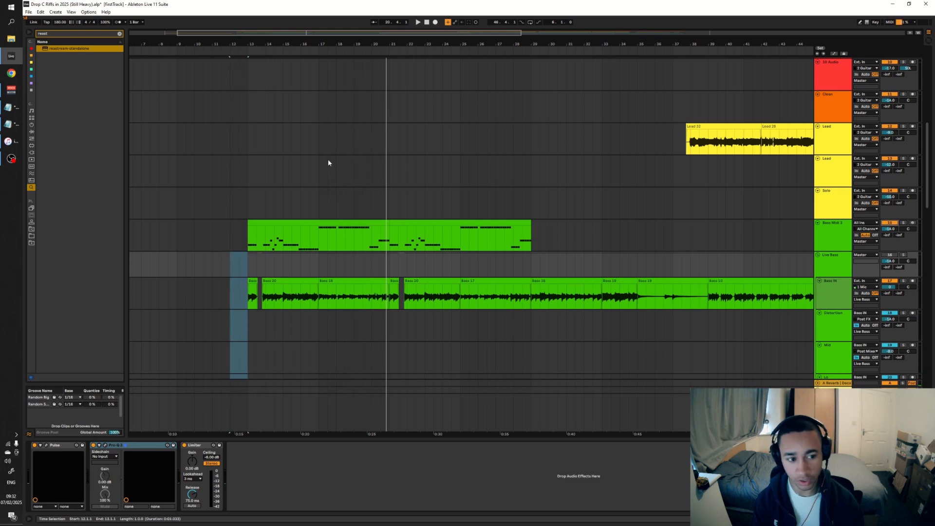
key("space")
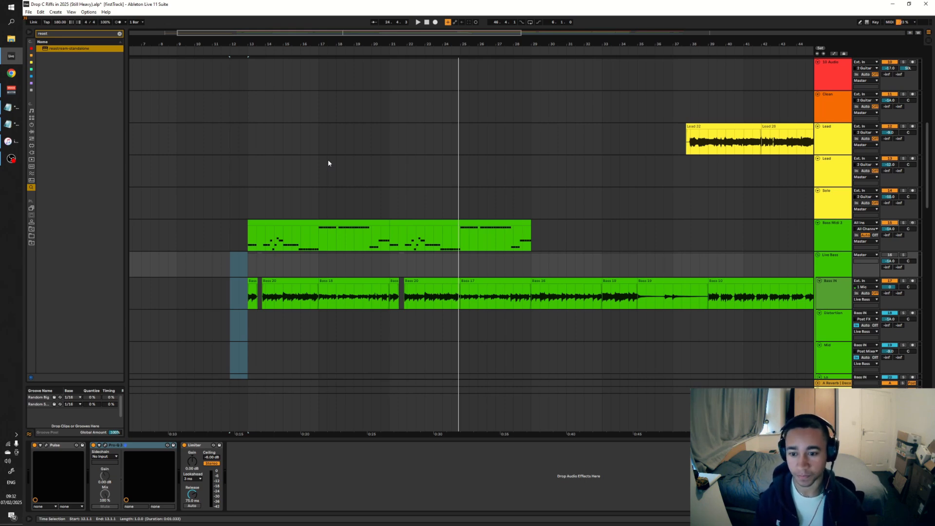
Look through the device chains of the Live Bass group and its Distortion, Mid and Lo tracks
scroll(542, 136, "down", 3)
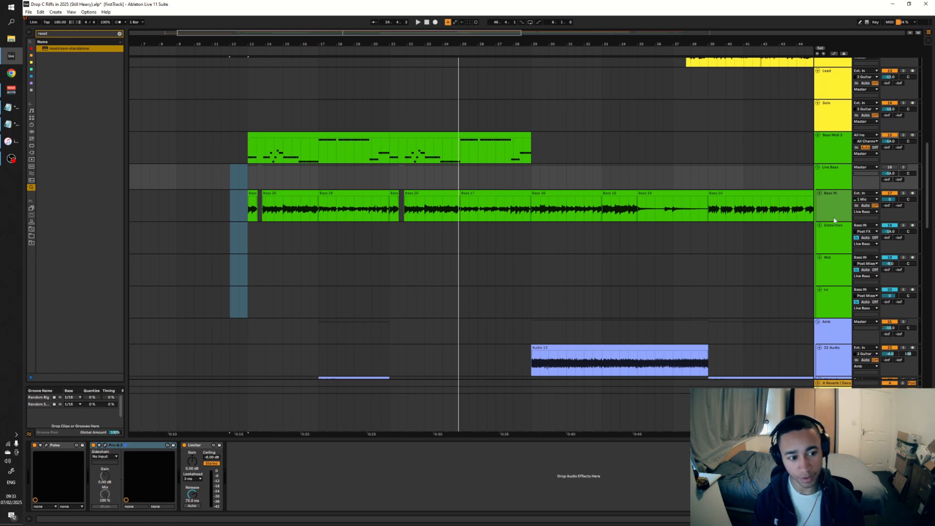
left_click(834, 239)
left_click(835, 306)
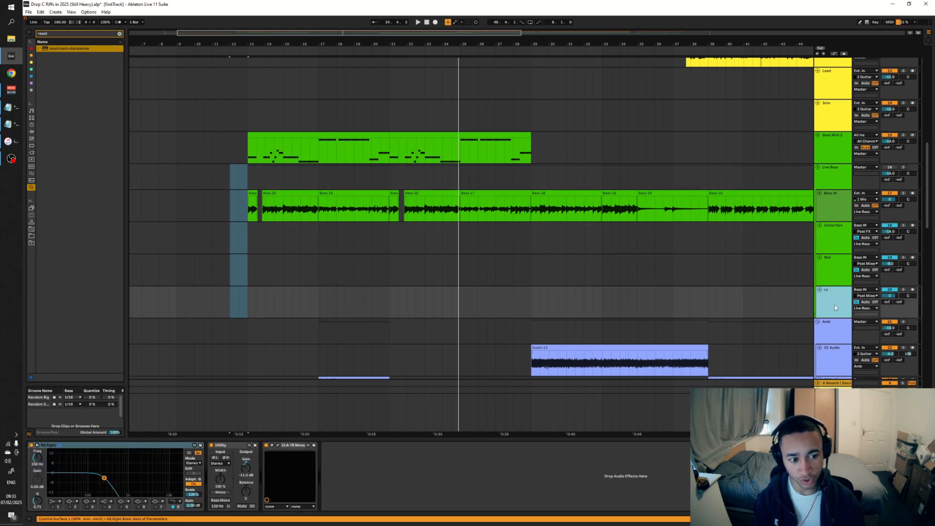
left_click(832, 169)
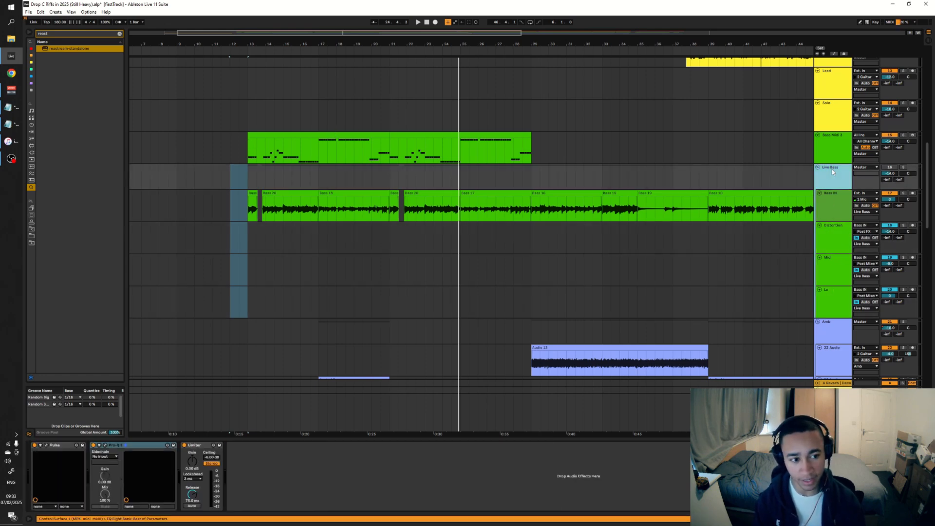
left_click(850, 225)
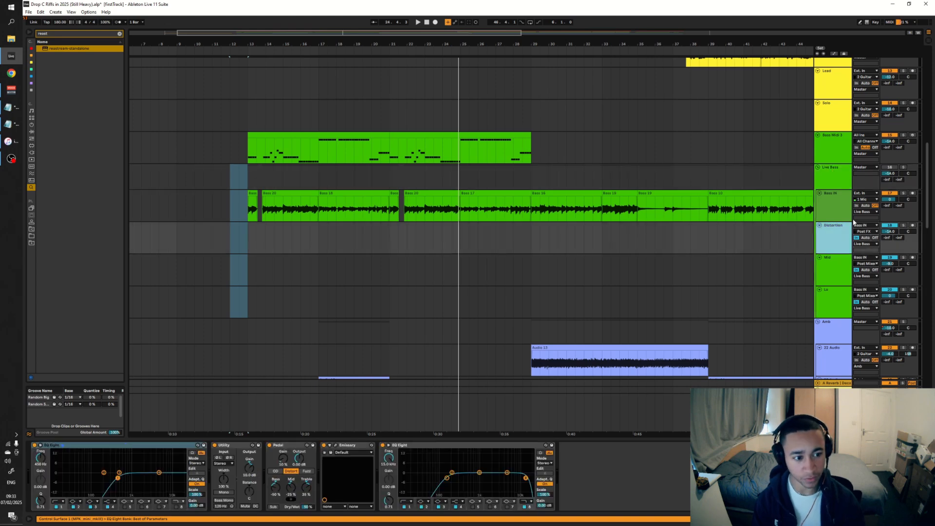
left_click(832, 262)
left_click(841, 296)
left_click(839, 232)
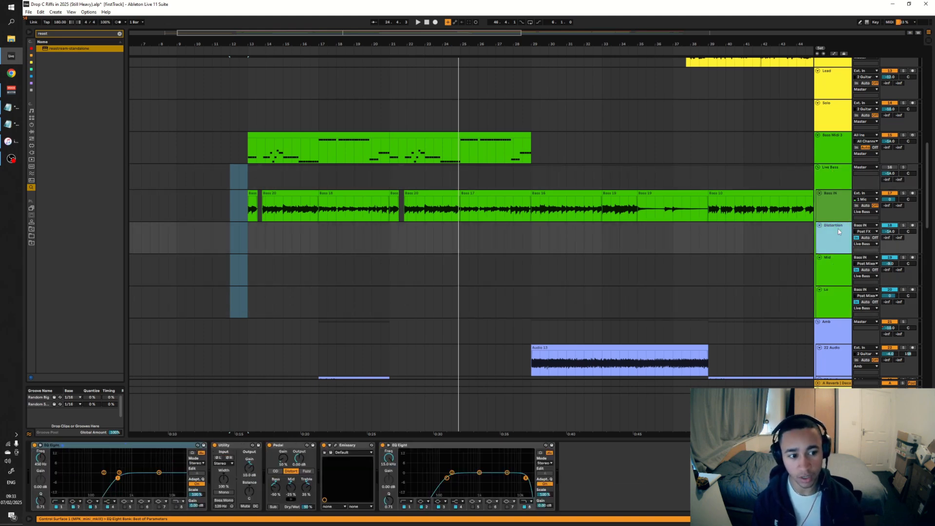
Audition the Distortion layer alone from 12.3.1 and examine band 1 of its first EQ Eight
left_click(252, 230)
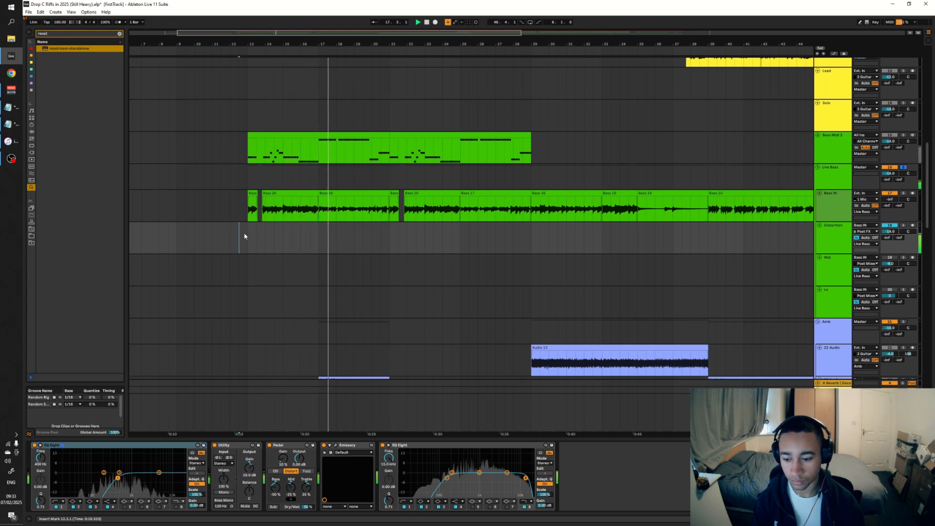
left_click(834, 239)
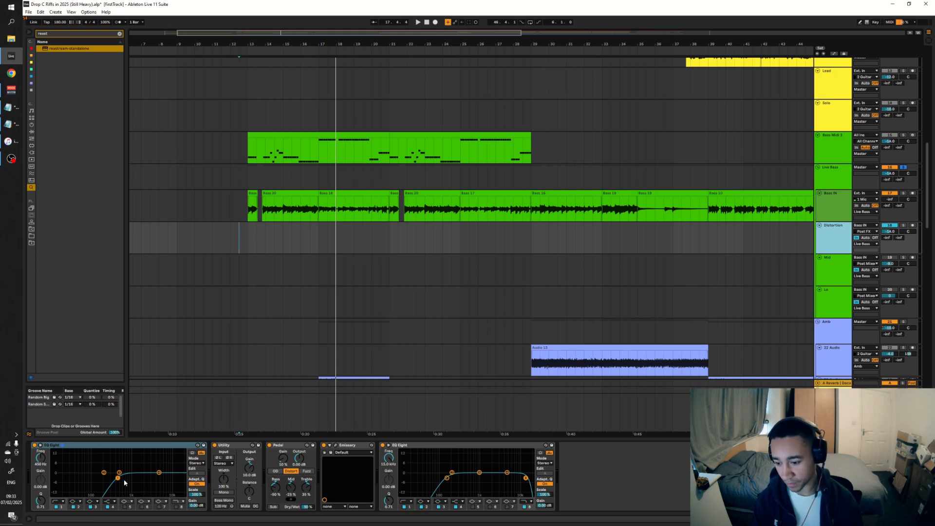
left_click(62, 507)
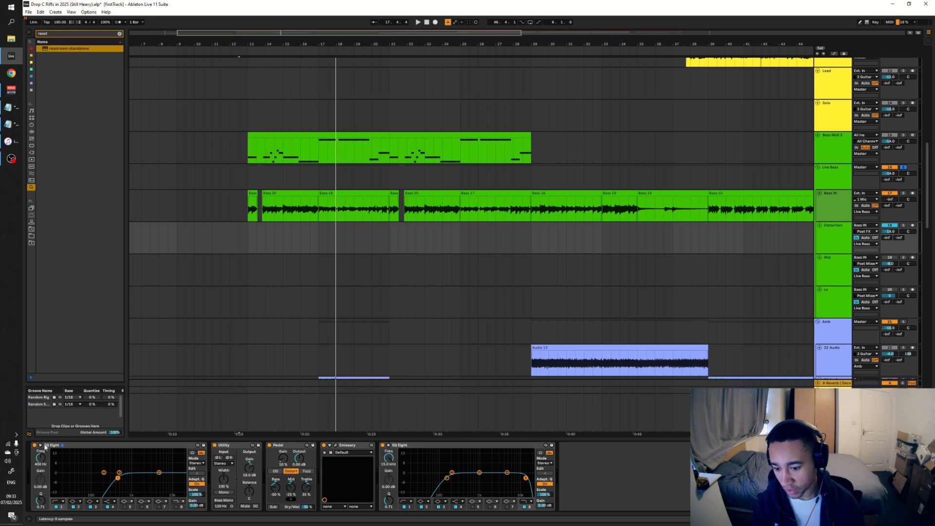
Examine the Distortion track's Pedal, the Emissary amp's settings and the final EQ Eight
left_click(284, 446)
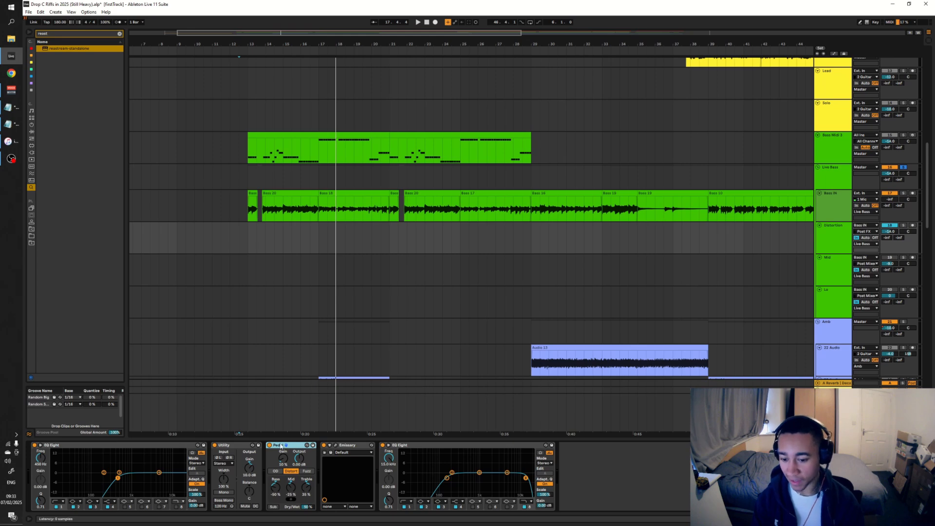
left_click(336, 445)
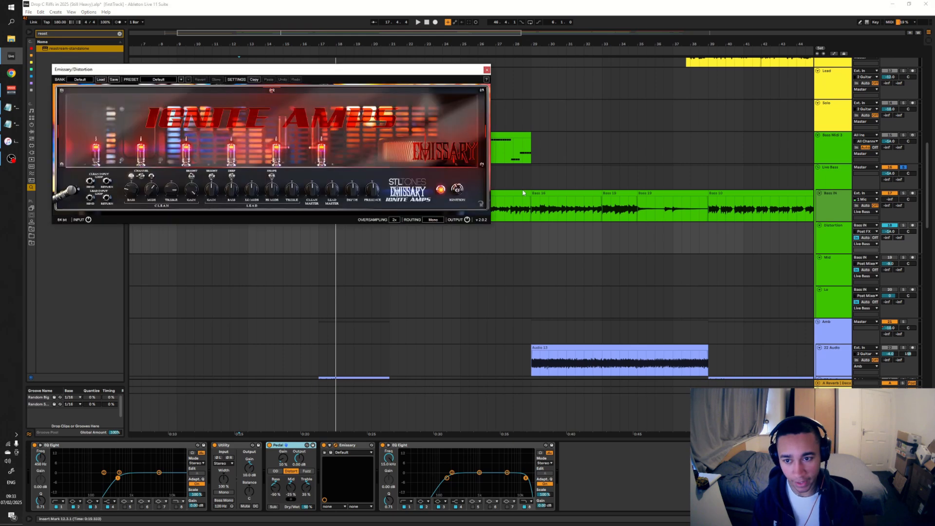
left_click_drag(300, 69, 369, 196)
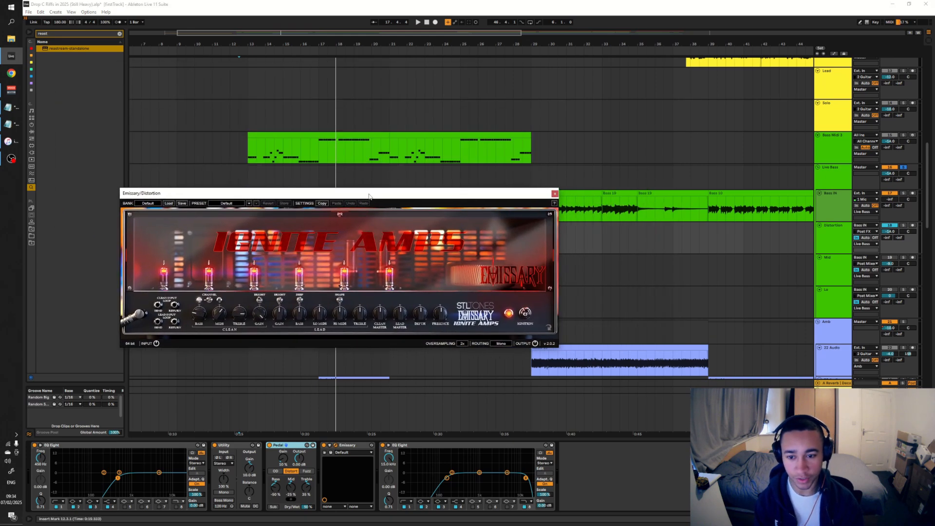
left_click(554, 194)
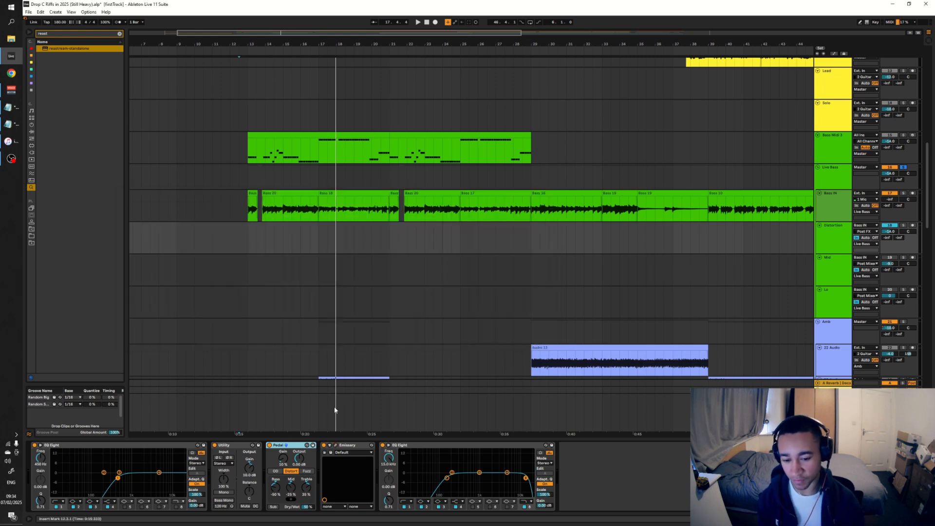
left_click(528, 471)
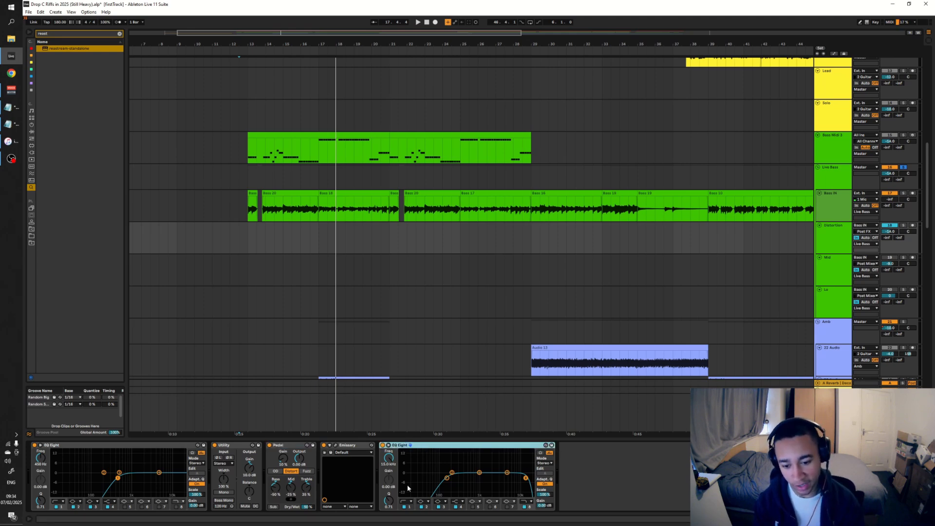
Activate the Mid track, deactivate Distortion, and play the mid bass layer on its own
left_click(889, 257)
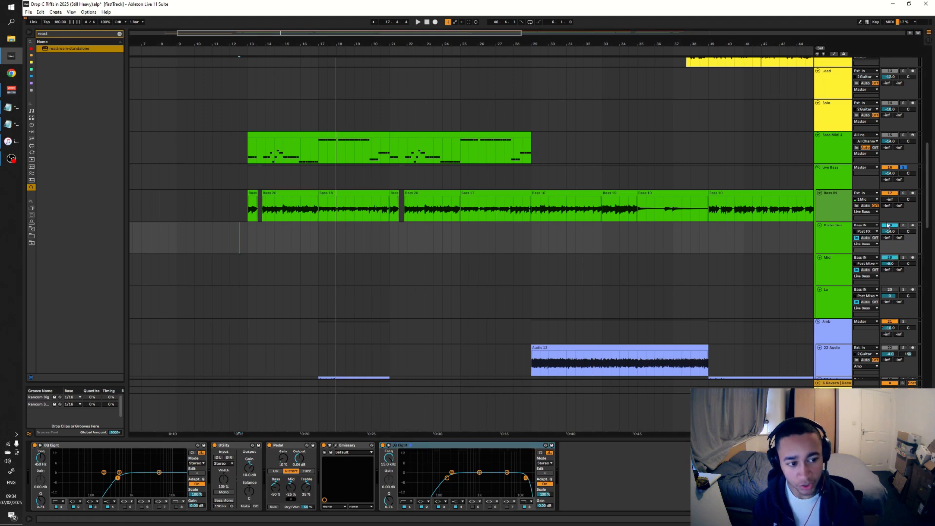
left_click(888, 225)
left_click(833, 267)
key("space")
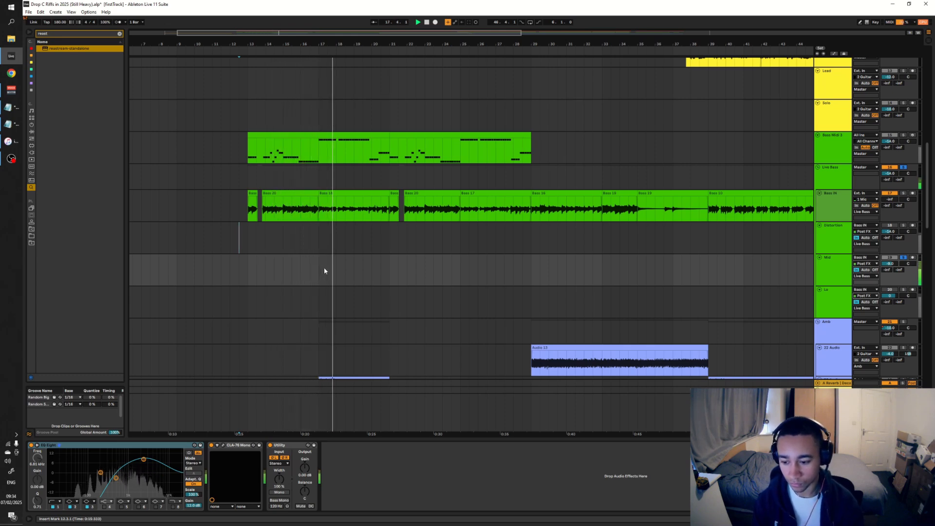
Examine bands 1, 2 and 3 of the EQ Eight on the Mid track
left_click(833, 269)
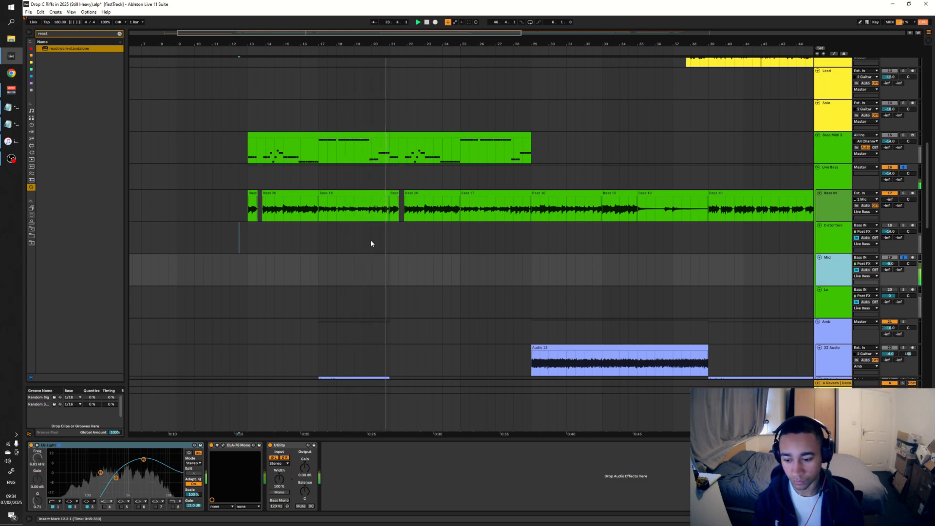
left_click(57, 507)
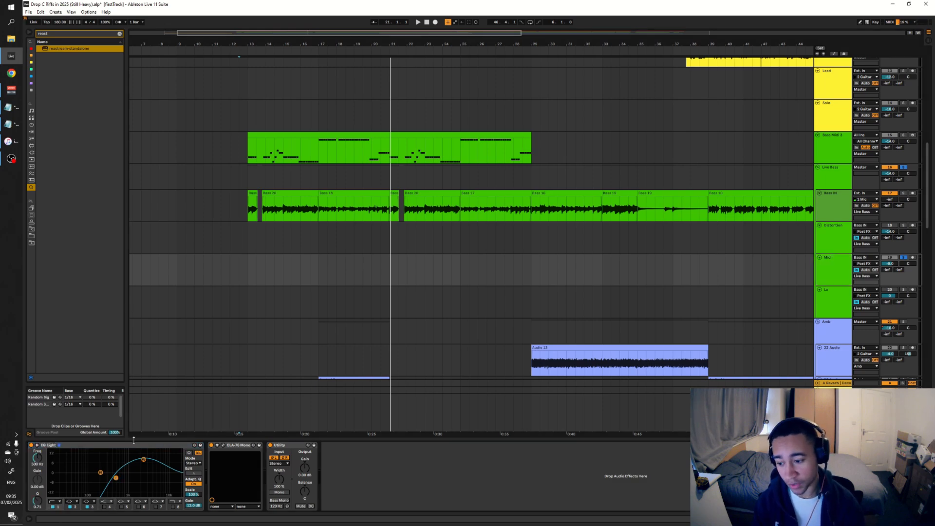
left_click(74, 507)
left_click(92, 508)
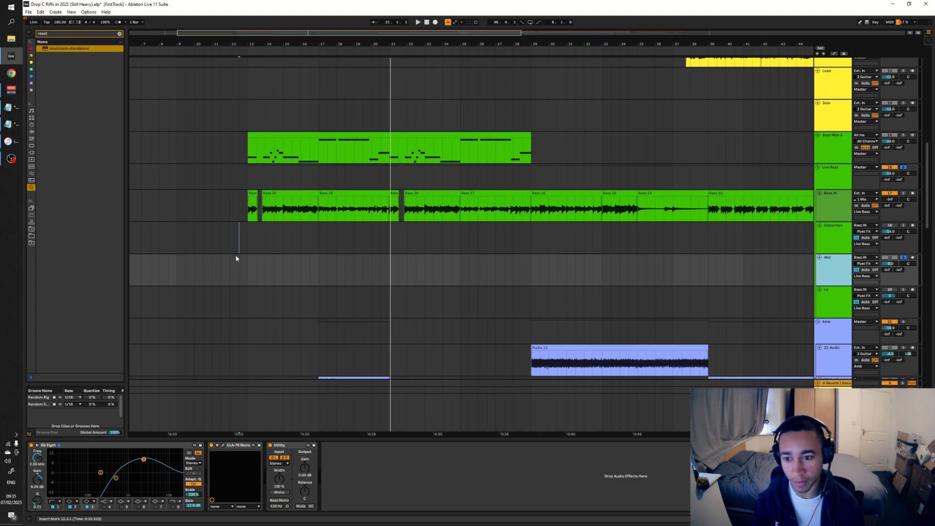
Show the Mid track's CLA-76 compressor, watch its gain reduction during playback, and close its window
key("ctrl+alt+p")
left_click_drag(336, 138, 297, 252)
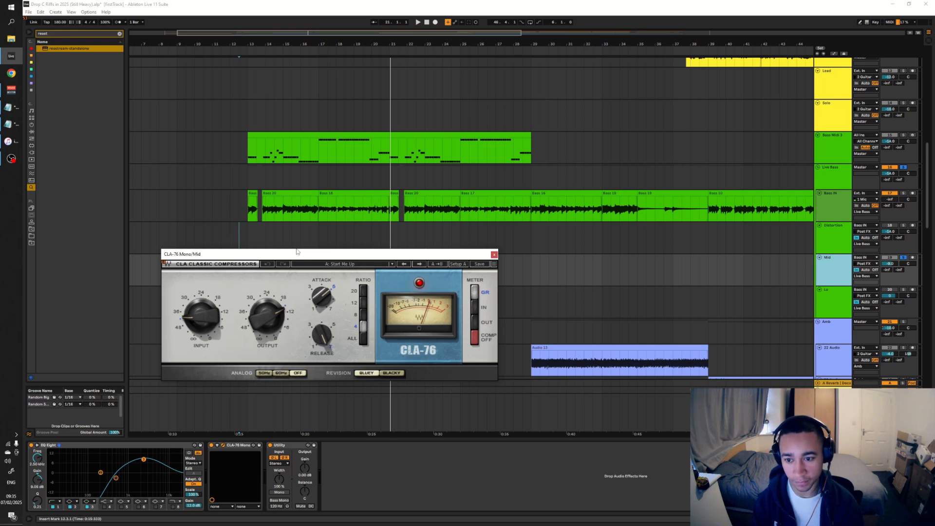
key("space")
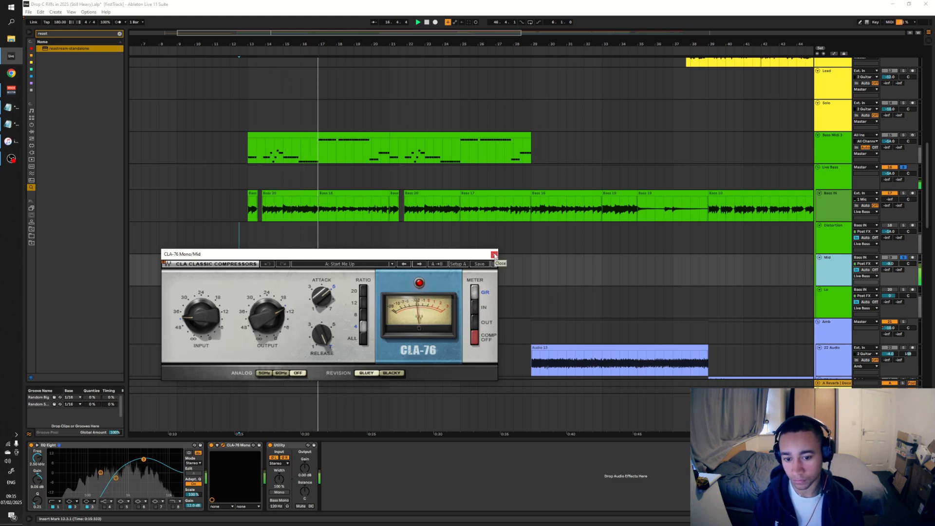
key("space")
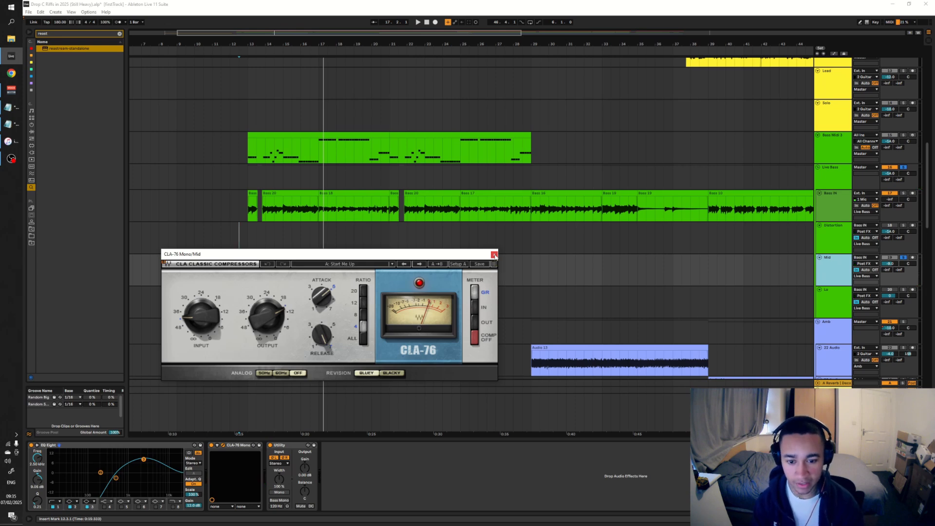
left_click(494, 255)
Isolate the Lo track and examine the high-cut band of its EQ Eight
left_click(890, 295)
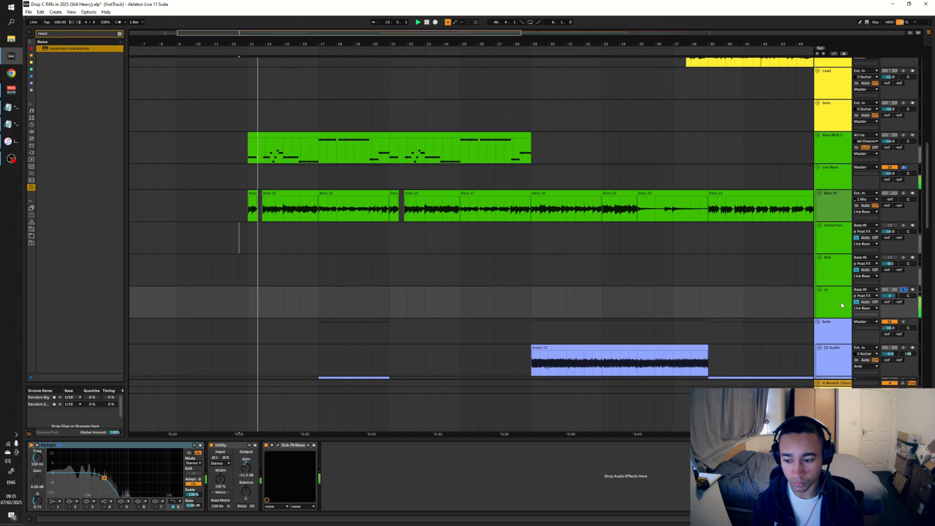
left_click(841, 304)
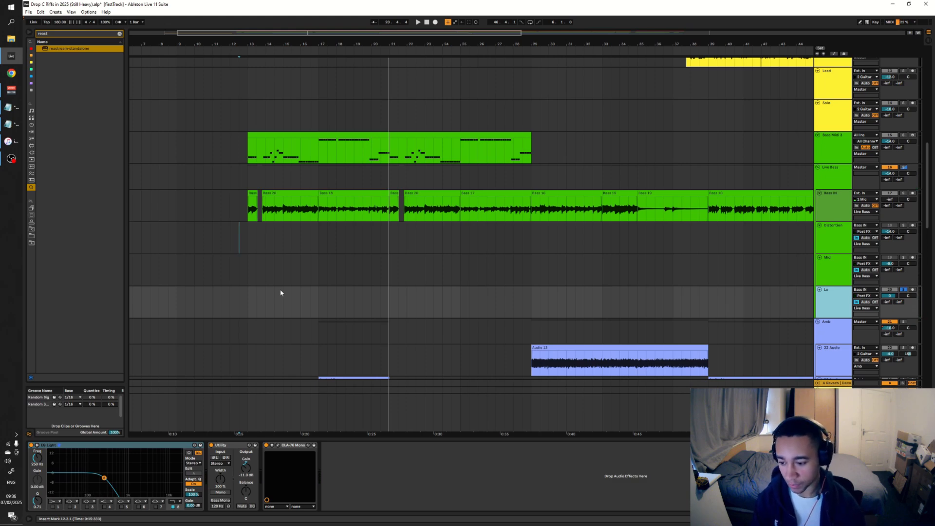
left_click(173, 507)
left_click(173, 507)
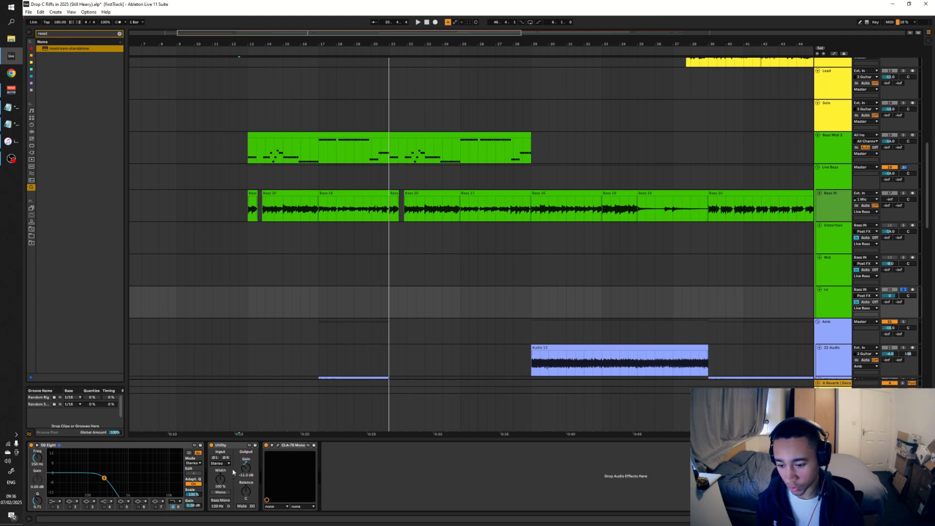
Show the Lo track's CLA-76 compressor and play the low layer from bar 13 to watch its gain reduction
left_click(279, 446)
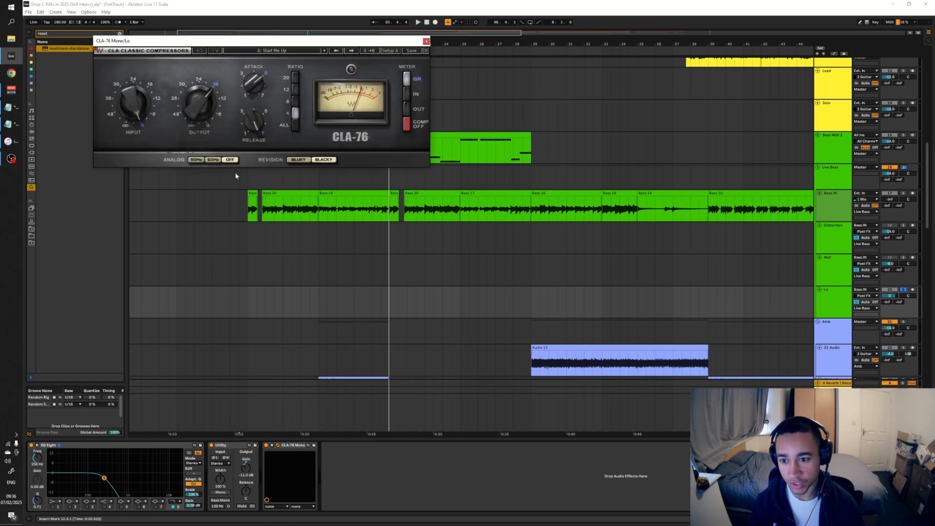
left_click(248, 179)
key("space")
left_click(836, 312)
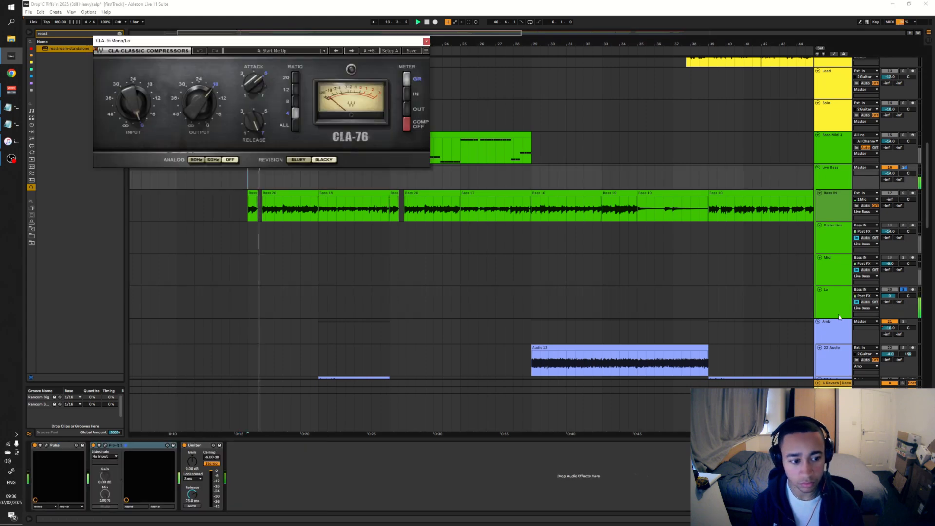